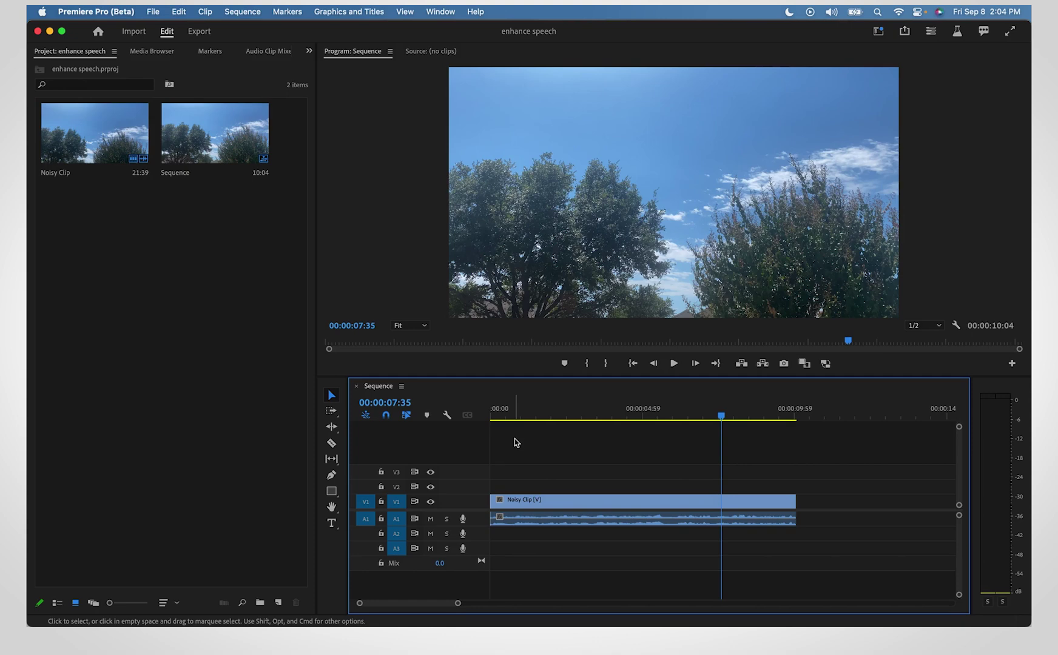
# Step: Return the playhead to the sequence start and play the noisy clip's original audio
pyautogui.moveTo(515, 407); pyautogui.dragTo(484, 416)
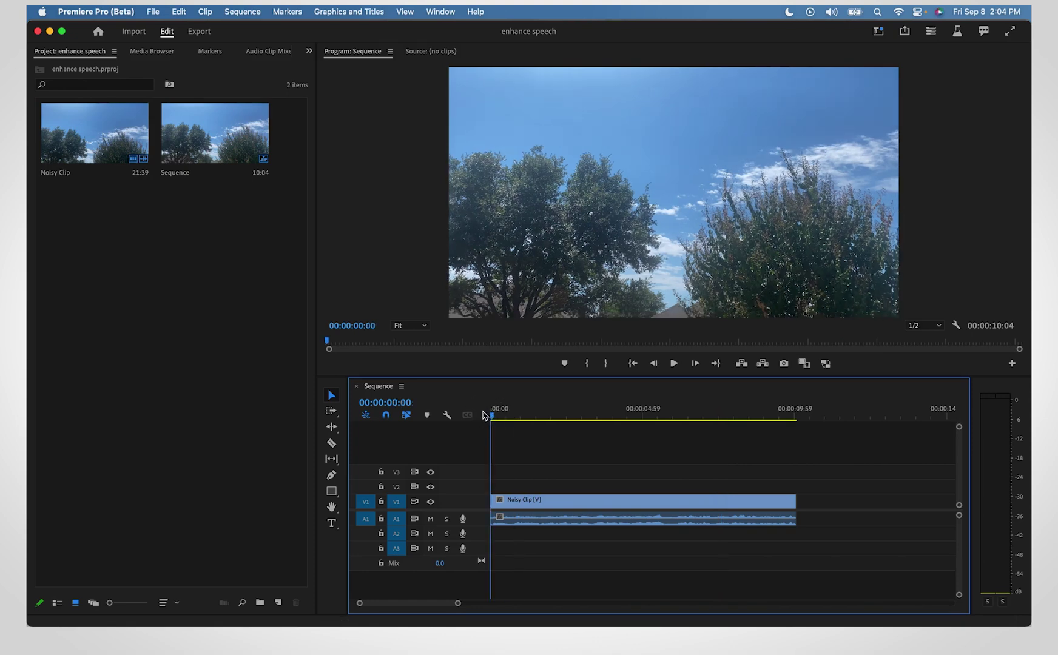
pyautogui.press('space')
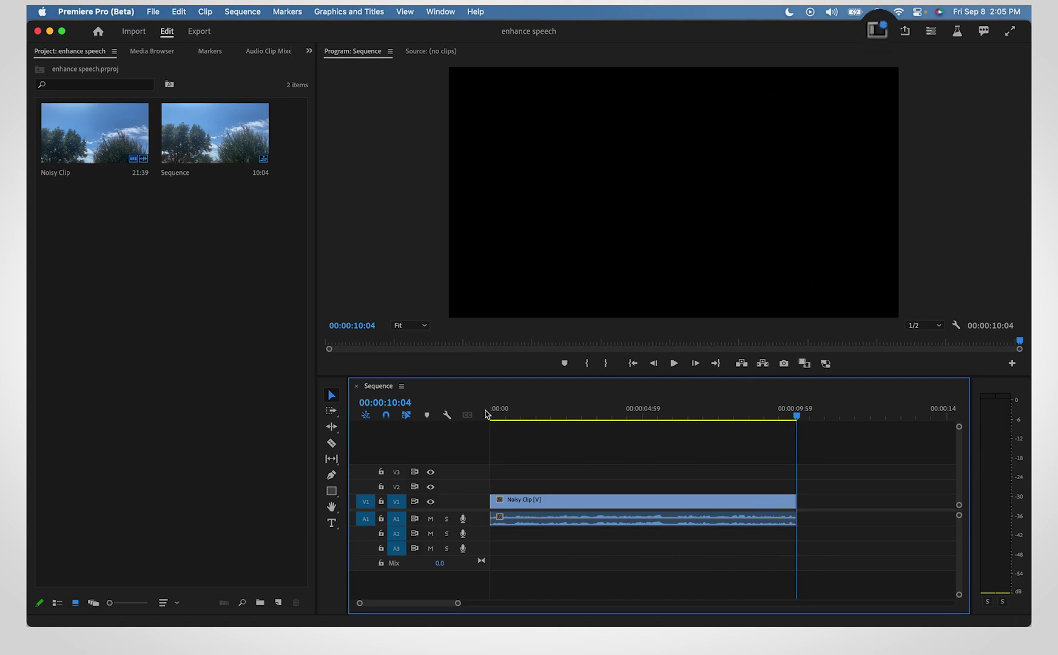
# Step: Switch to the Audio workspace and check the Window menu without changing panels
pyautogui.click(878, 31)
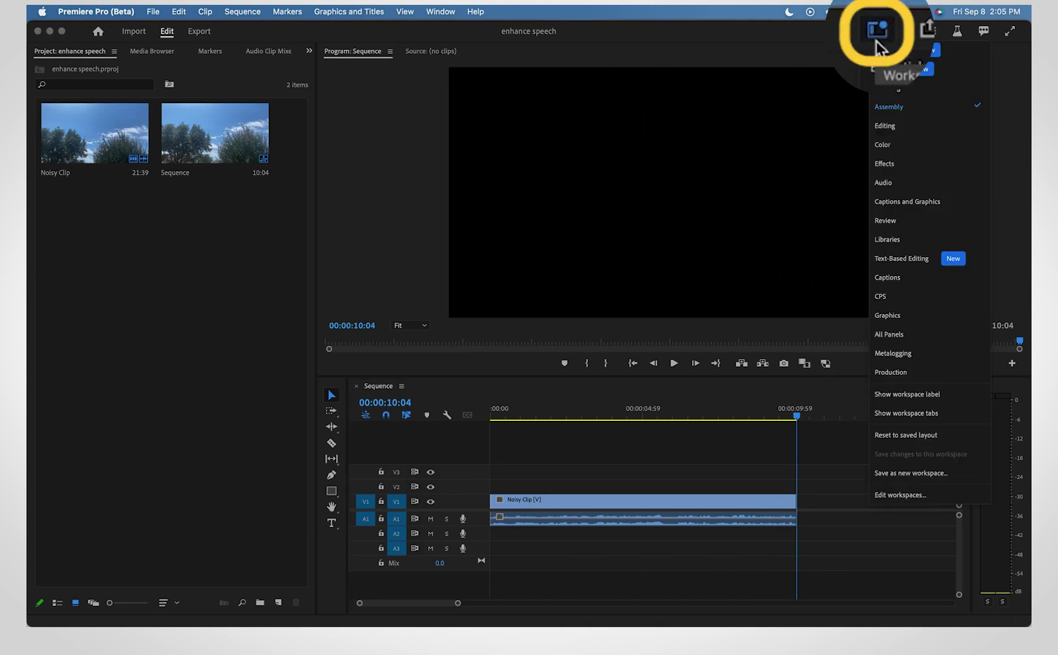
pyautogui.click(900, 184)
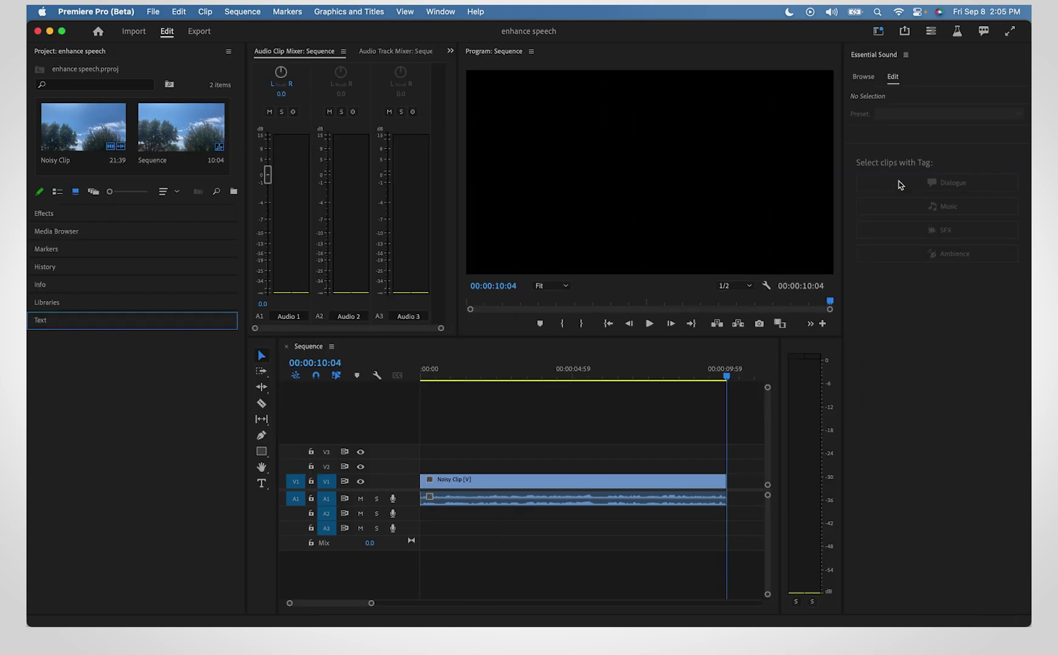
pyautogui.click(430, 12)
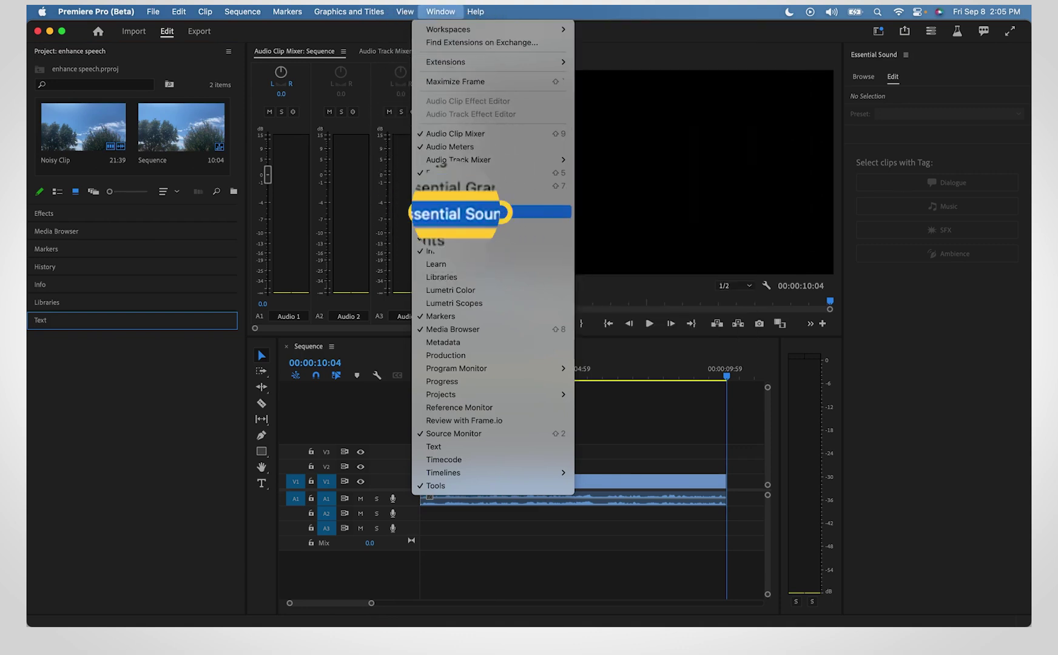
pyautogui.click(628, 421)
# Step: Tag Noisy Clip as Dialogue and run Enhance Speech with mix amount 0.5
pyautogui.click(612, 506)
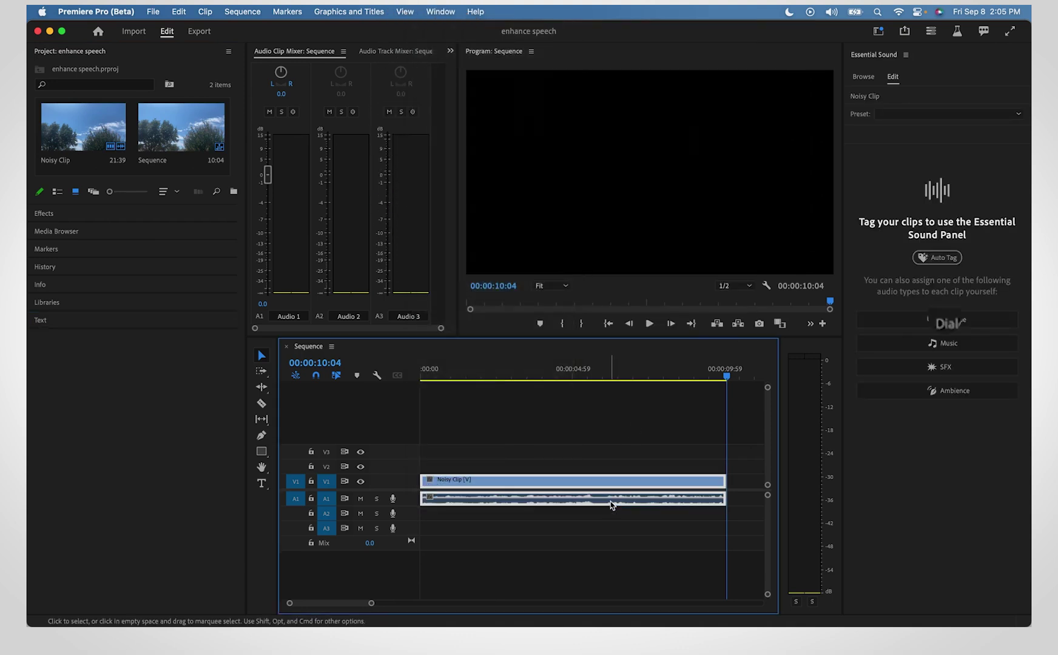
pyautogui.click(939, 323)
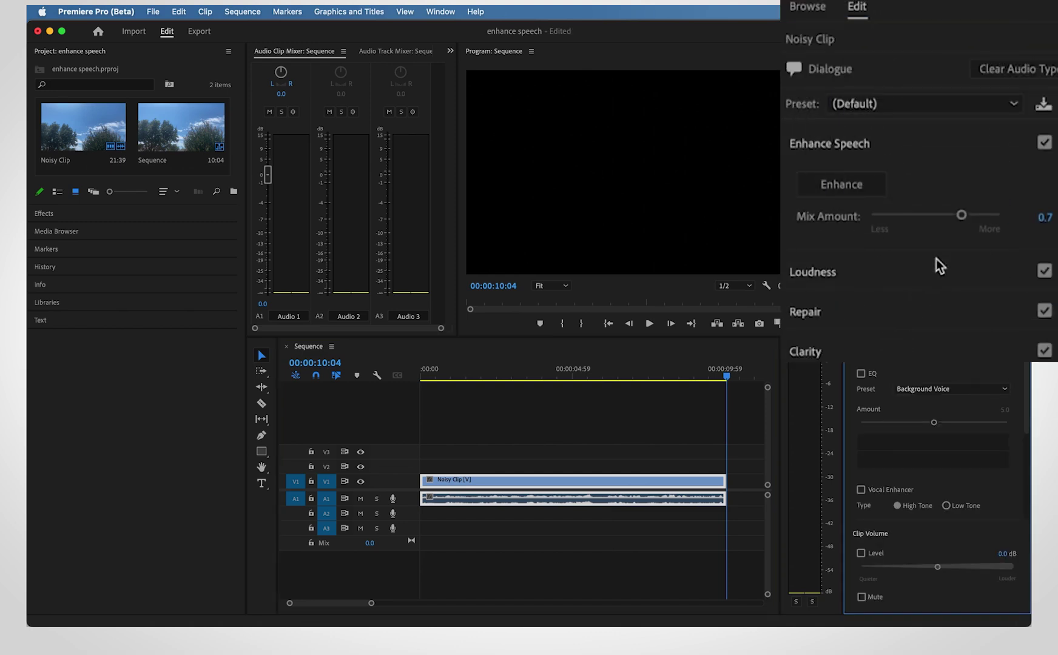
pyautogui.click(960, 218)
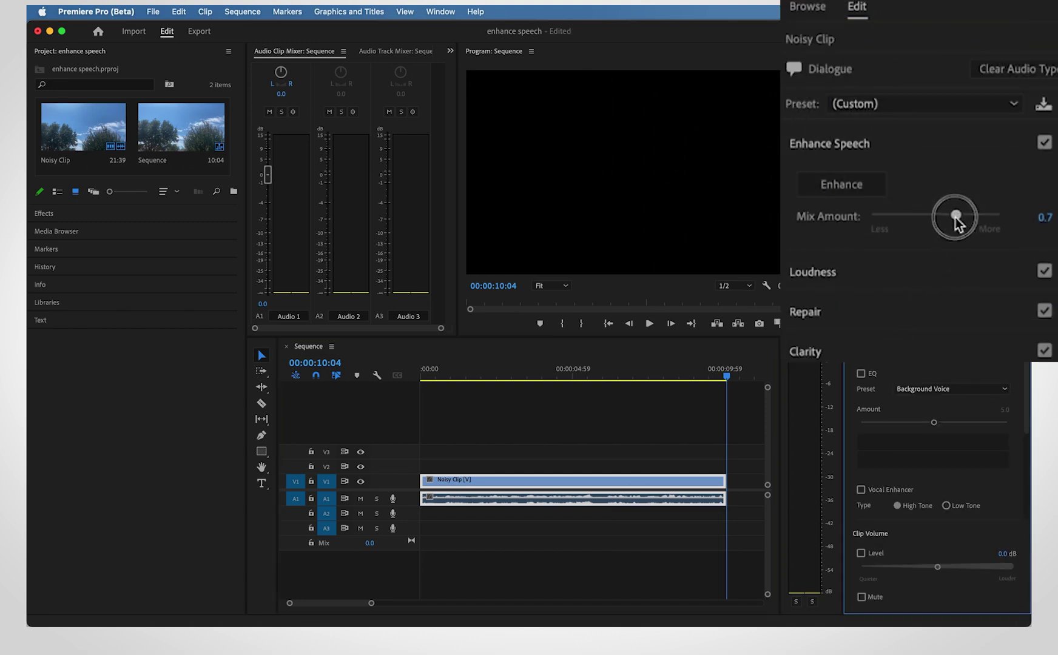
pyautogui.moveTo(957, 222); pyautogui.dragTo(952, 222)
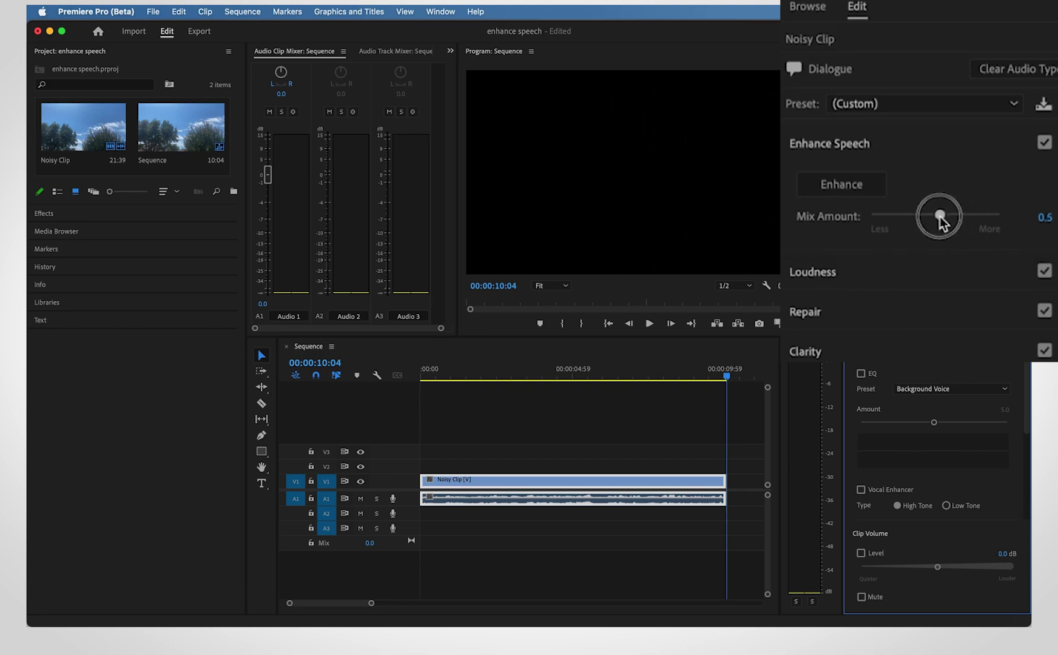
pyautogui.click(873, 192)
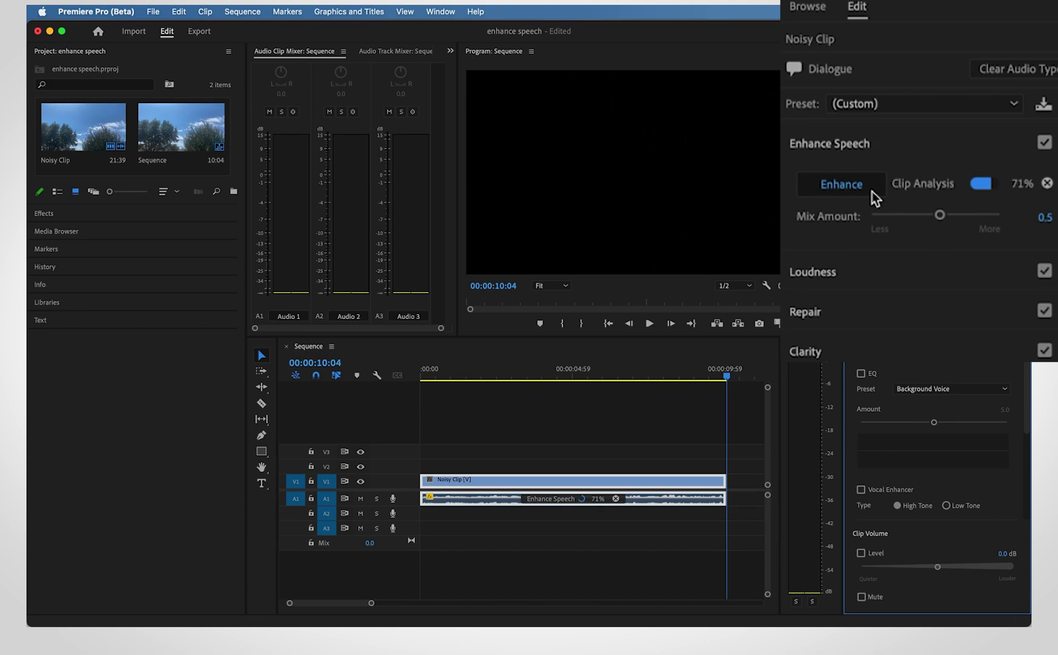
# Step: Disable Enhance Speech on Noisy Clip and play the sequence unprocessed
pyautogui.click(1045, 144)
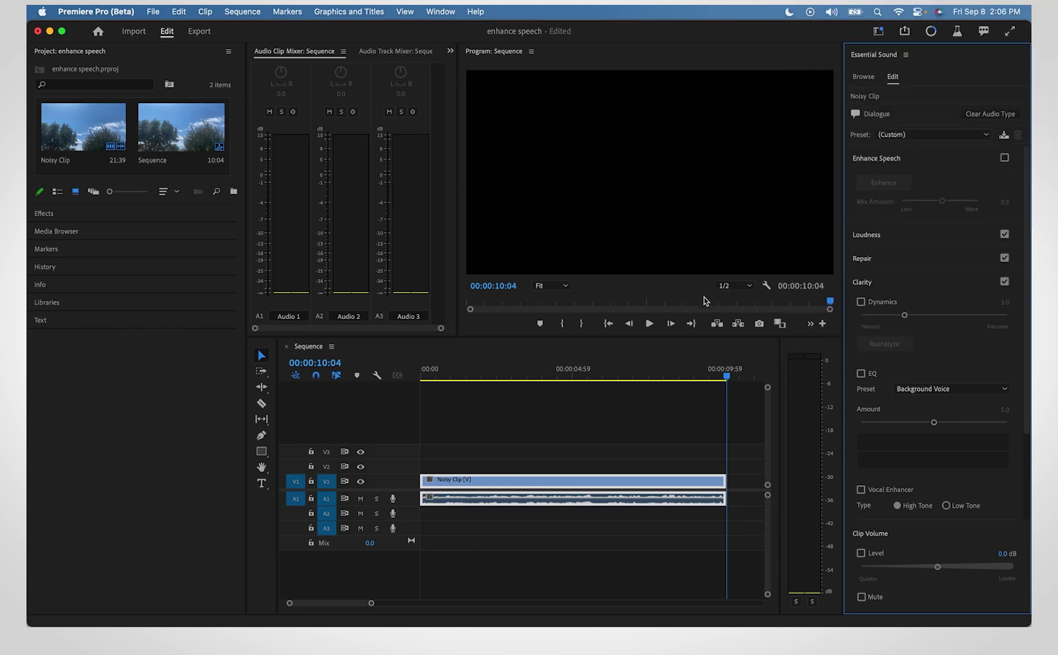
pyautogui.click(651, 323)
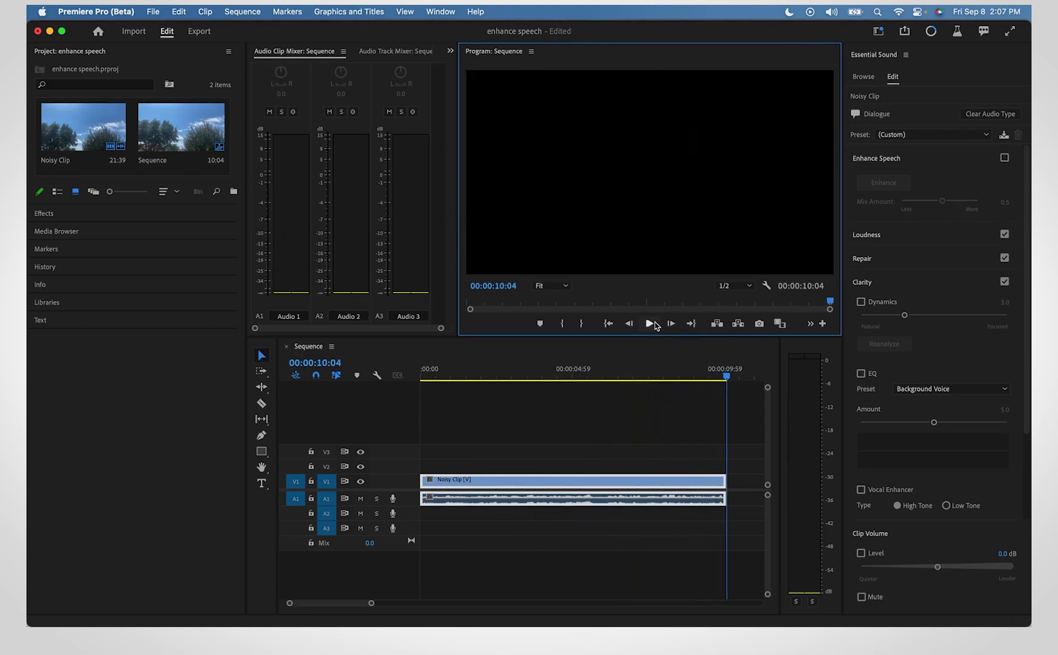
# Step: Re-enable Enhance Speech at 0.5 and play the sequence with enhanced dialogue
pyautogui.click(1004, 158)
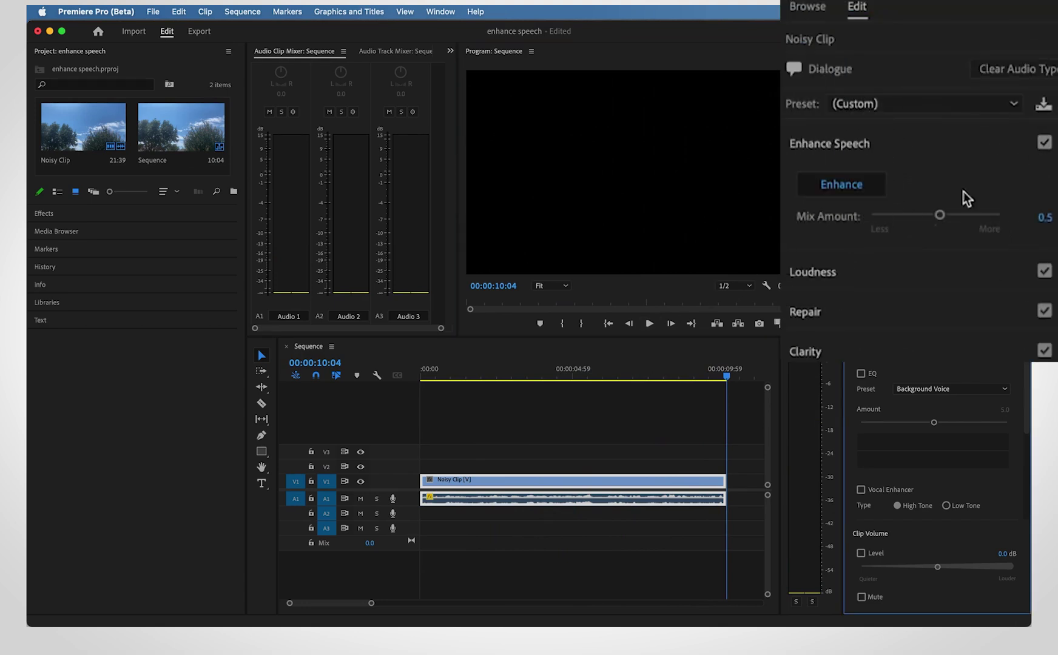
pyautogui.click(650, 323)
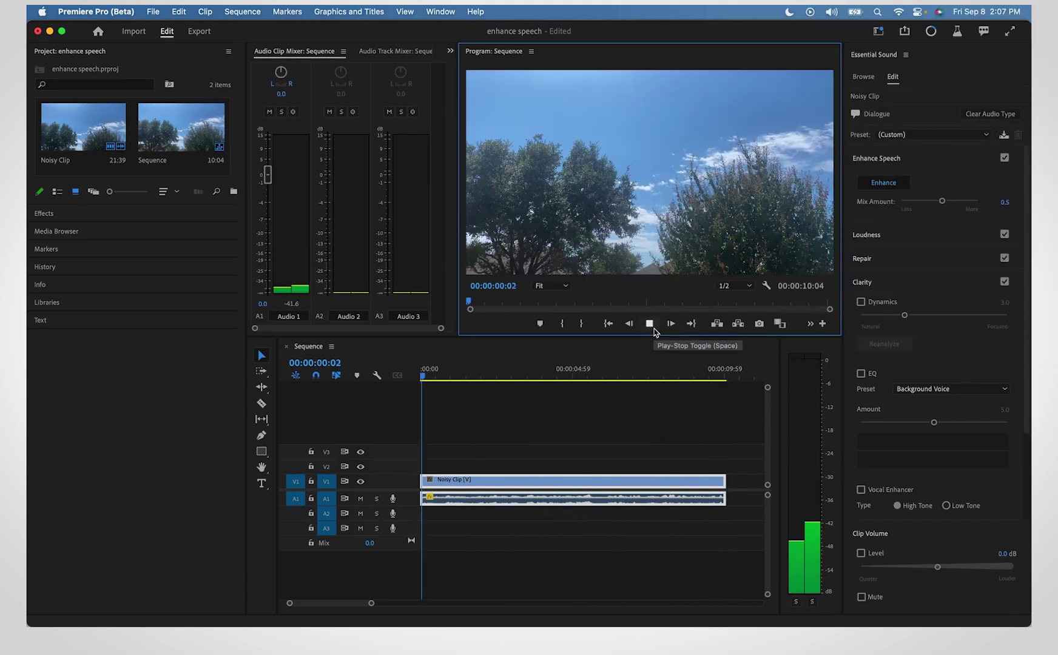